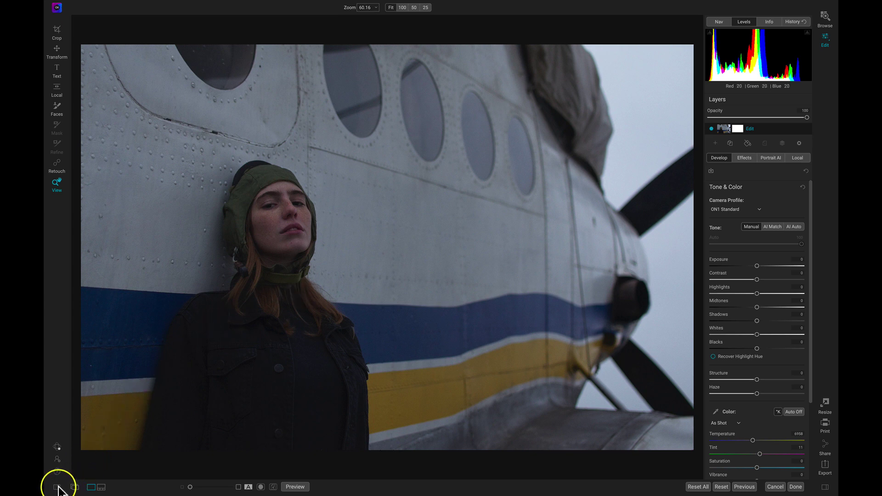
# Step: Preview the nine Pastel presets as large grid thumbnails of the airplane portrait
pyautogui.click(56, 487)
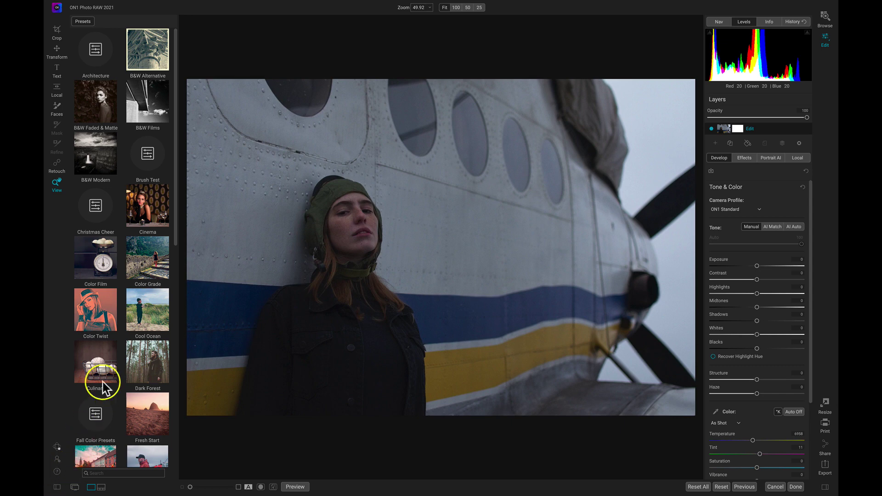
pyautogui.scroll(-10, 122, 264)
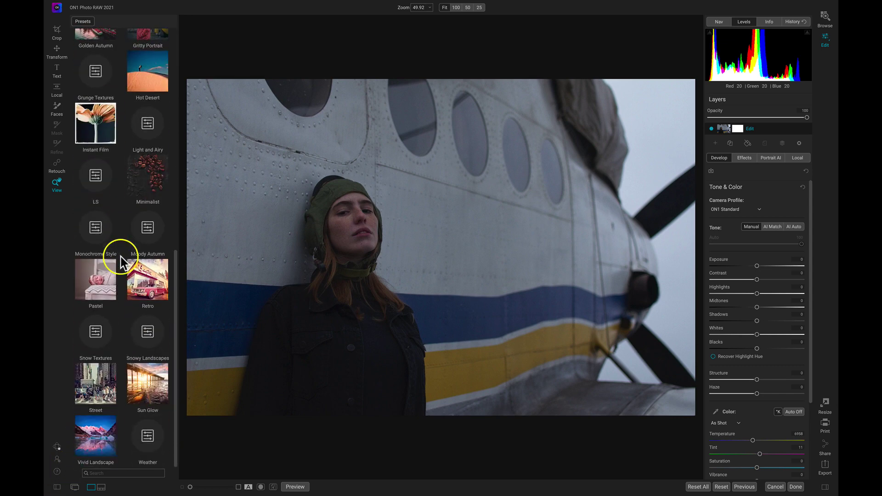
pyautogui.scroll(3, 122, 264)
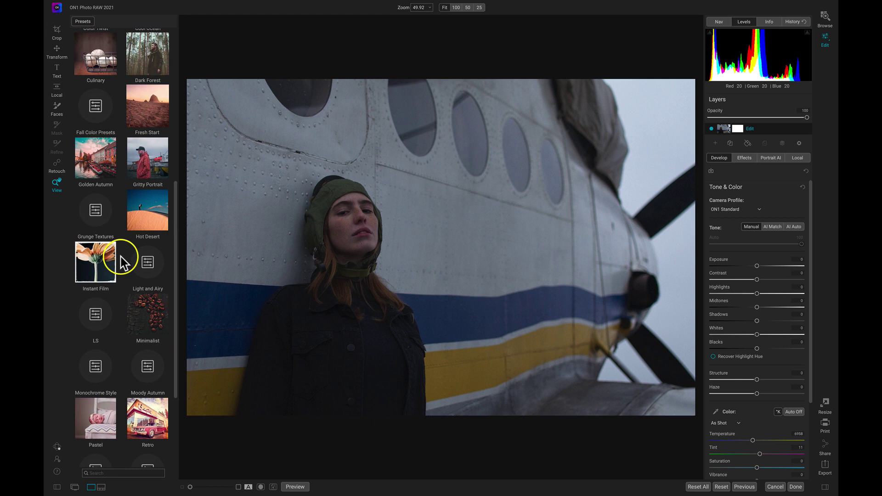
pyautogui.scroll(-2, 122, 261)
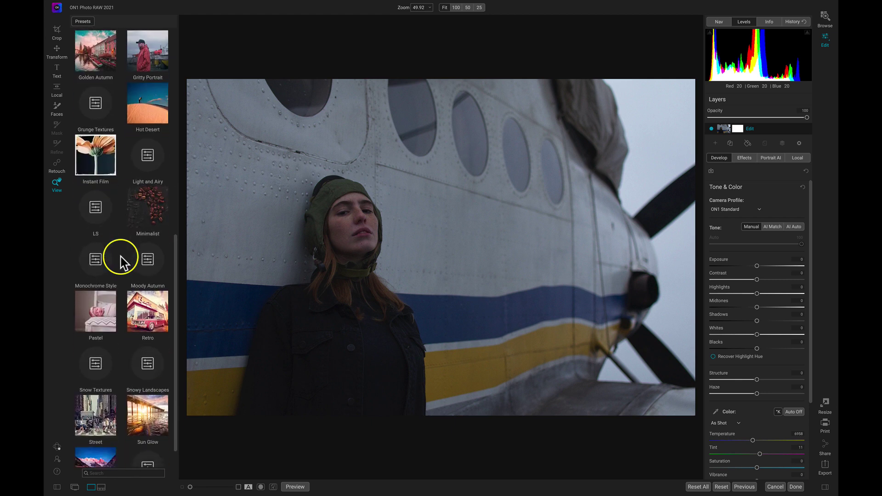
pyautogui.click(91, 312)
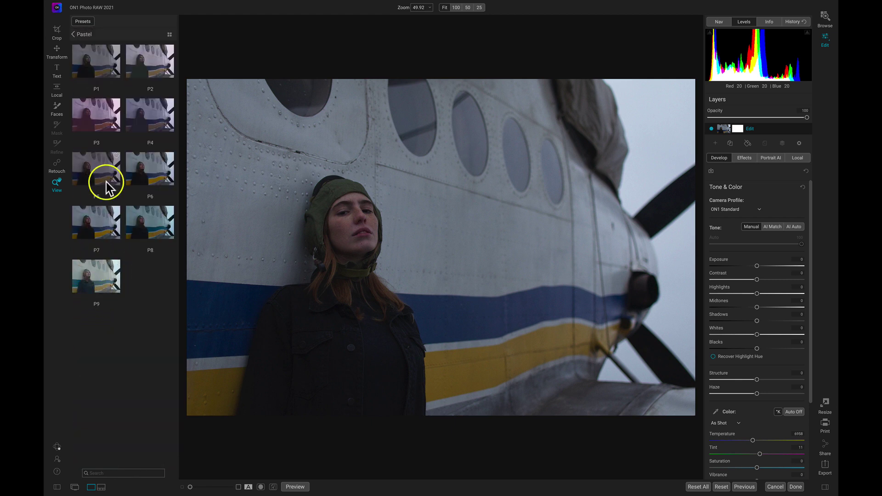
pyautogui.click(169, 35)
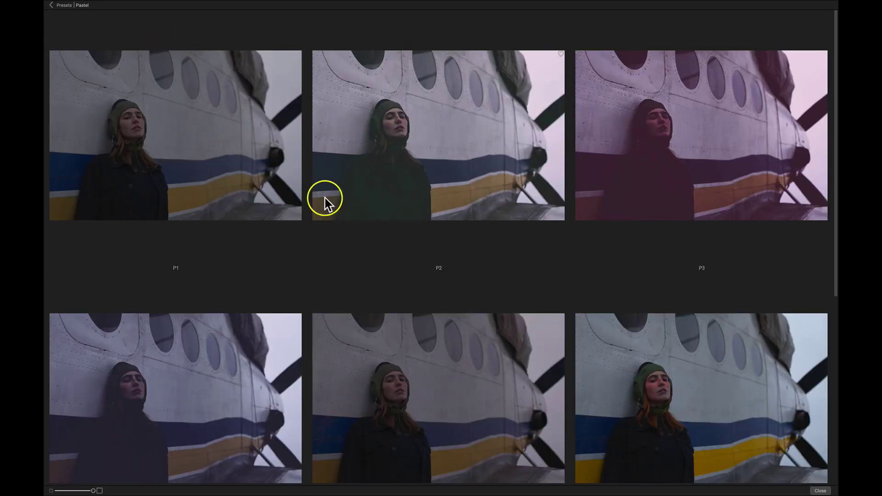
pyautogui.scroll(-5, 373, 183)
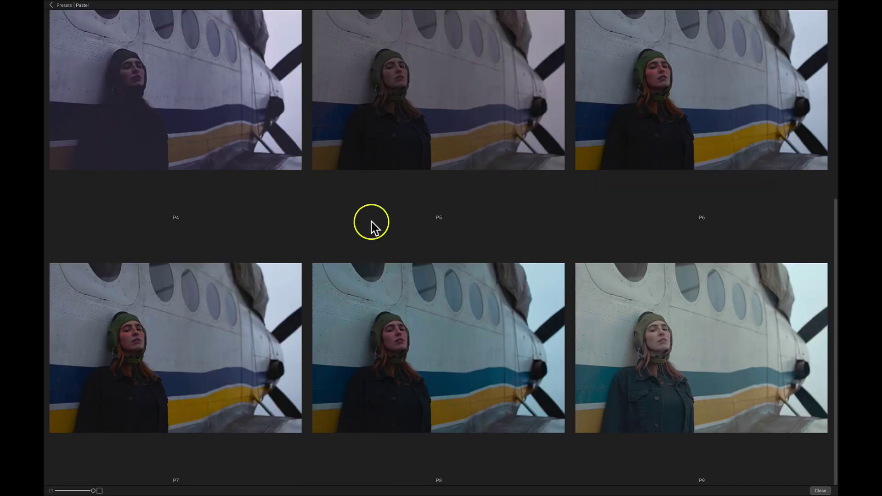
pyautogui.scroll(3, 370, 271)
pyautogui.scroll(-3, 370, 271)
# Step: Apply Pastel P9, compare it with the original, and view its Color Adjustment and LUTs filters
pyautogui.click(697, 340)
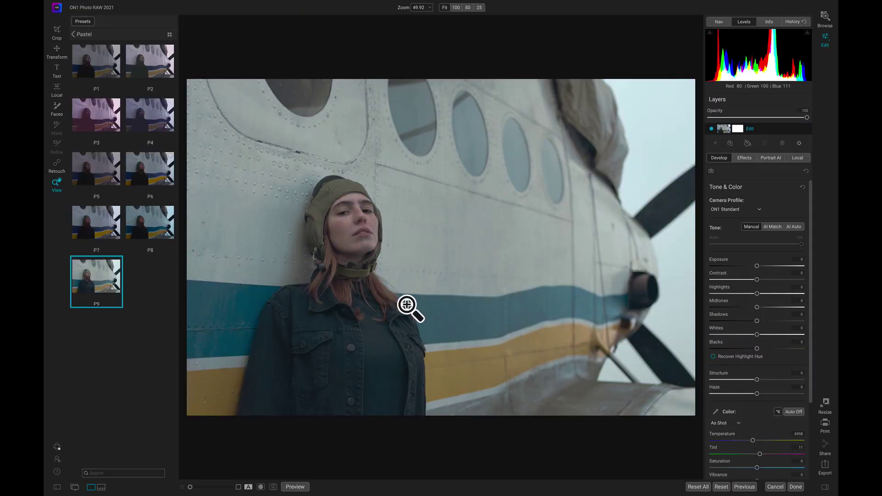
pyautogui.press('p')
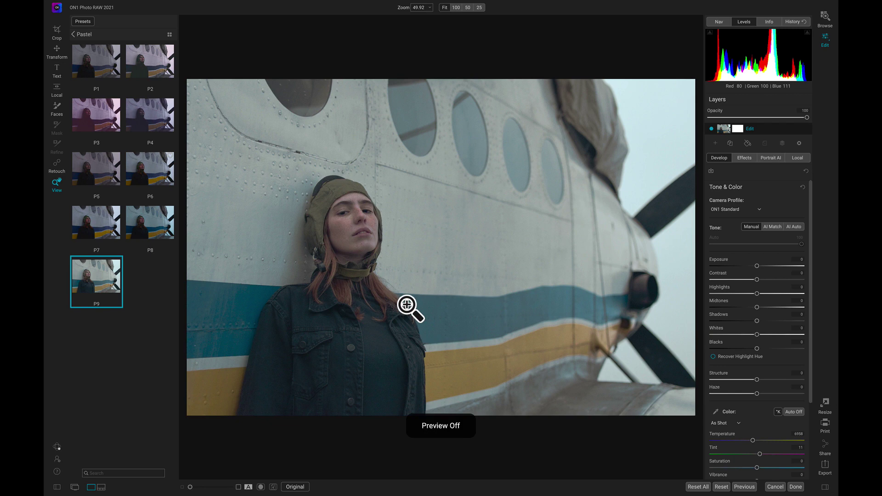
pyautogui.press('p')
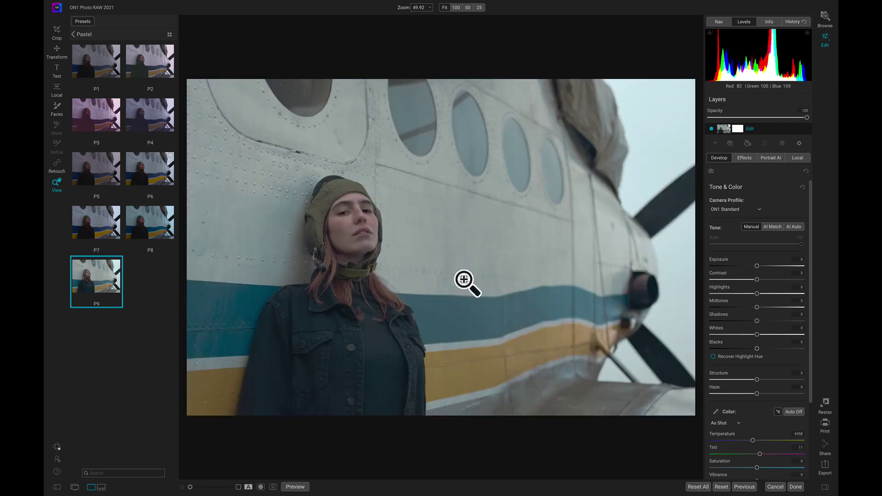
pyautogui.click(750, 158)
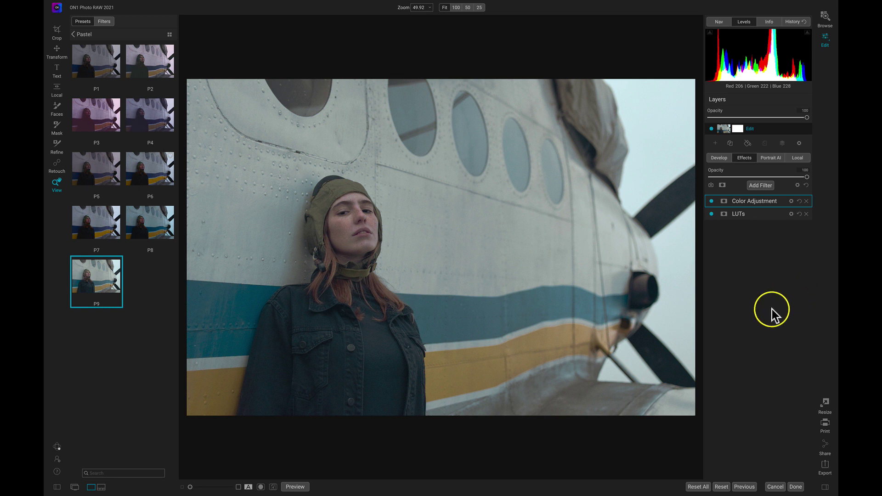
# Step: Show the export settings with Photo Size resizing left turned off
pyautogui.click(825, 466)
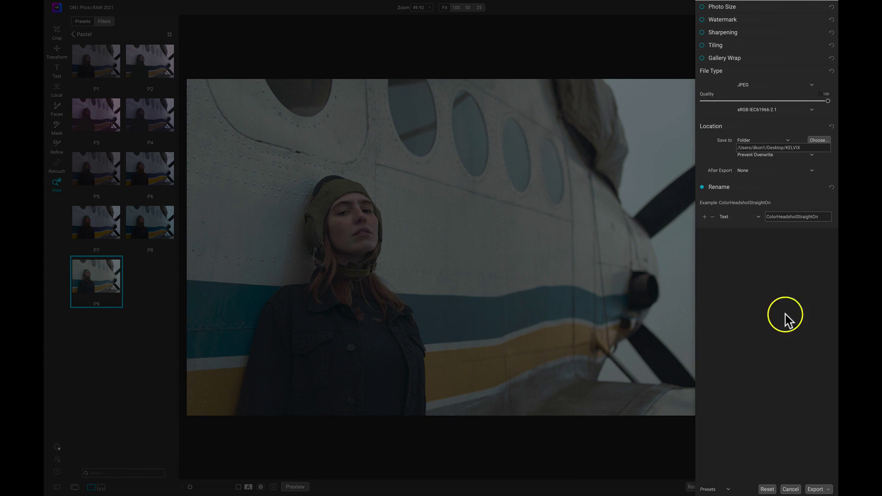
pyautogui.click(757, 8)
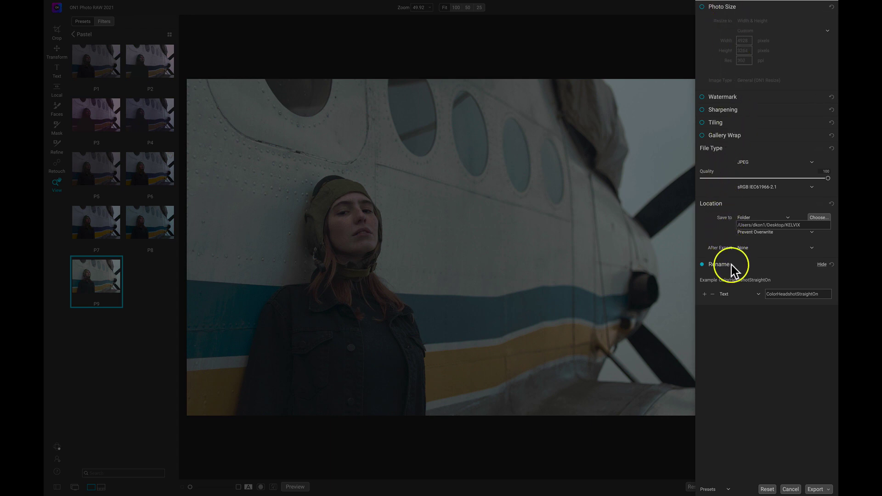
pyautogui.click(702, 7)
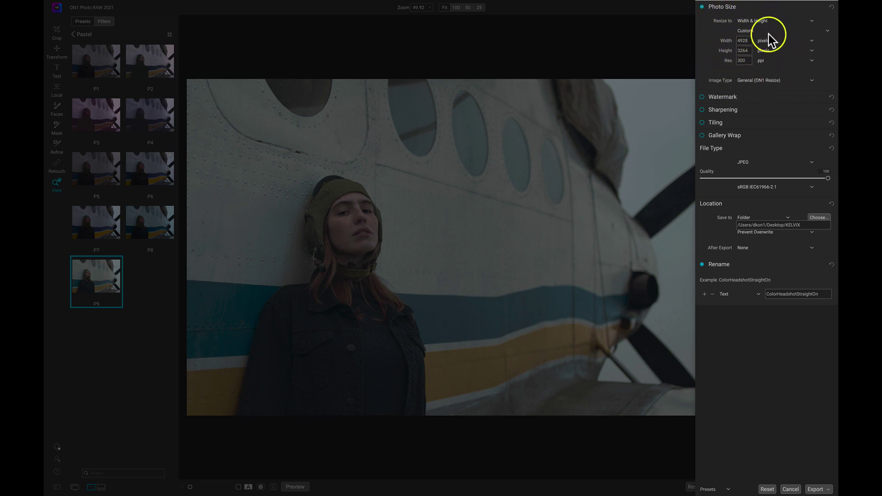
pyautogui.click(702, 6)
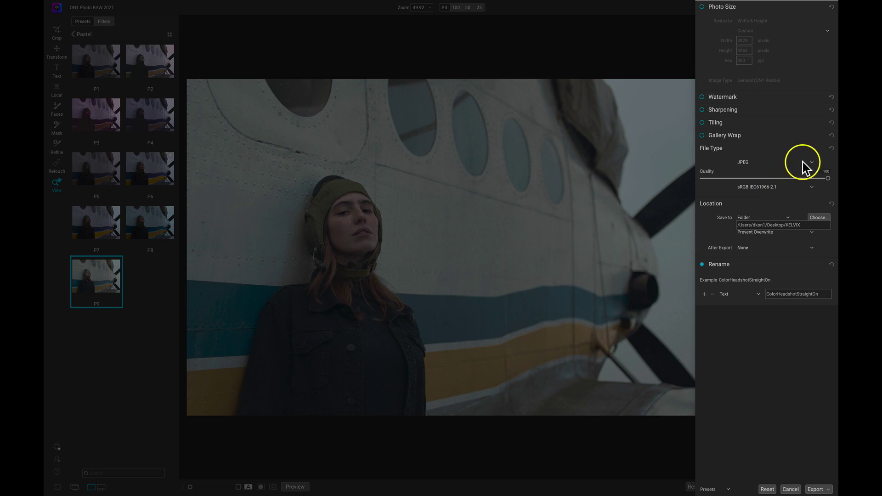
# Step: Keep JPEG as the file type and sRGB IEC61966-2.1 as the colour profile
pyautogui.click(777, 186)
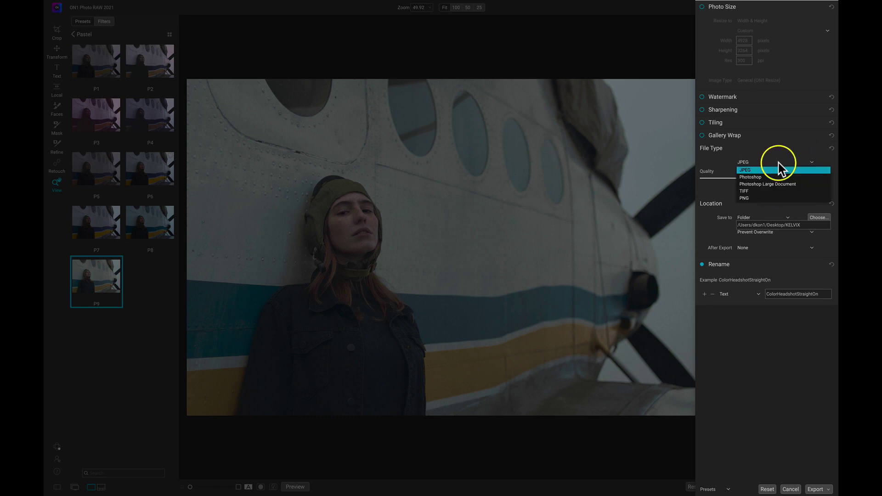
pyautogui.click(778, 187)
pyautogui.click(778, 188)
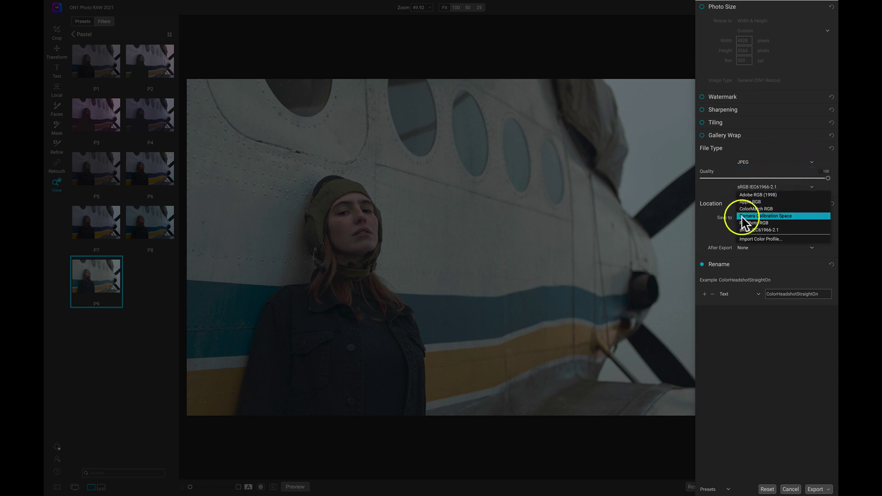
pyautogui.click(757, 185)
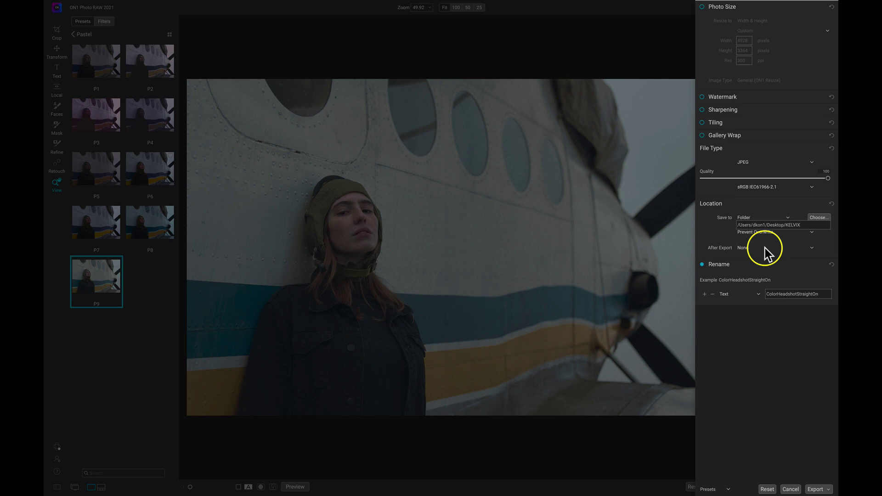
# Step: Set the export Save to location to Current Folder, which is the Downloads folder
pyautogui.click(818, 218)
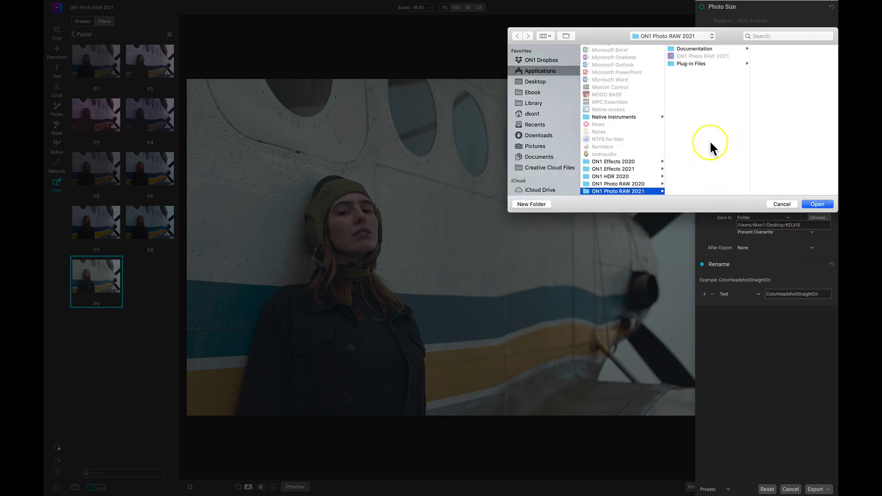
pyautogui.click(783, 204)
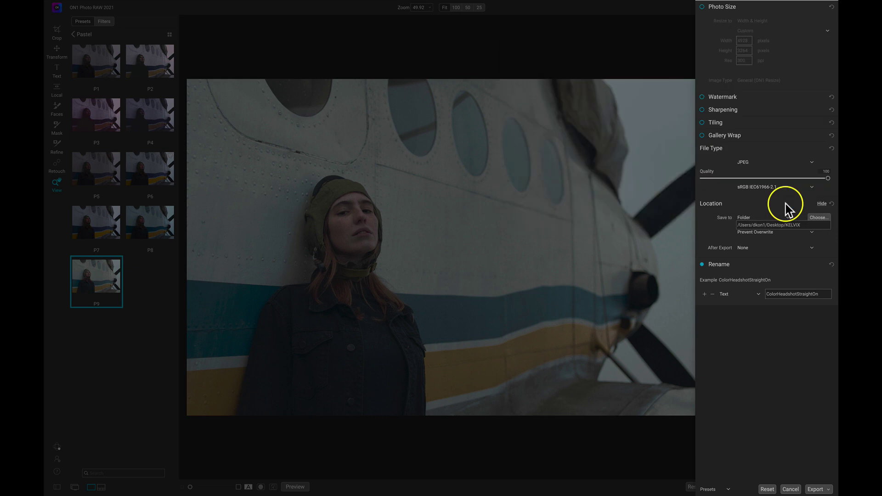
pyautogui.click(753, 218)
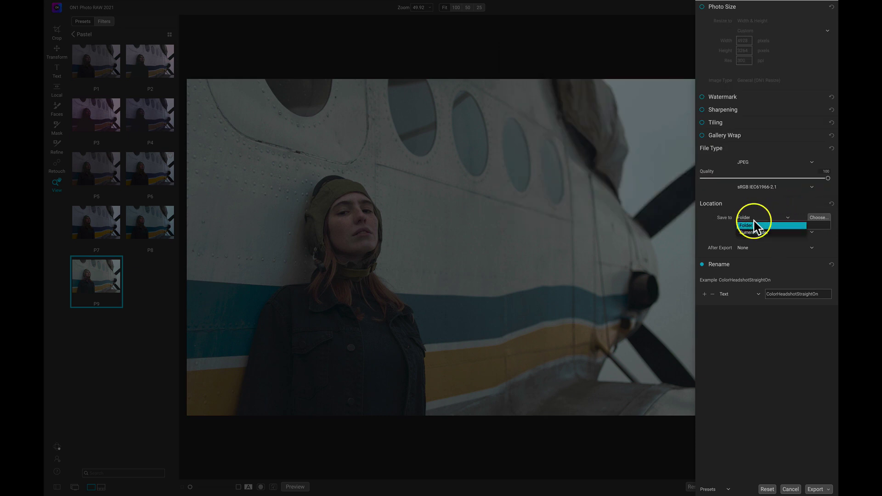
pyautogui.click(754, 233)
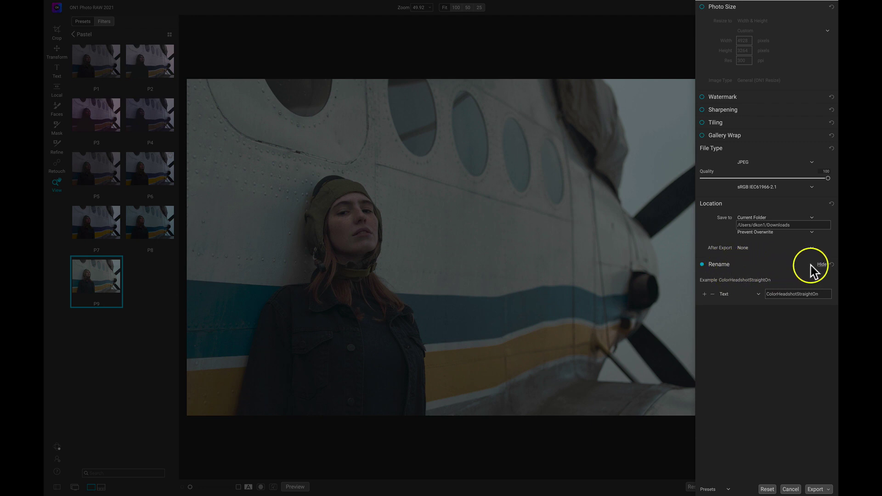
# Step: Reset Rename and build names from text 'ExportExample' plus a Serial Number token
pyautogui.click(831, 264)
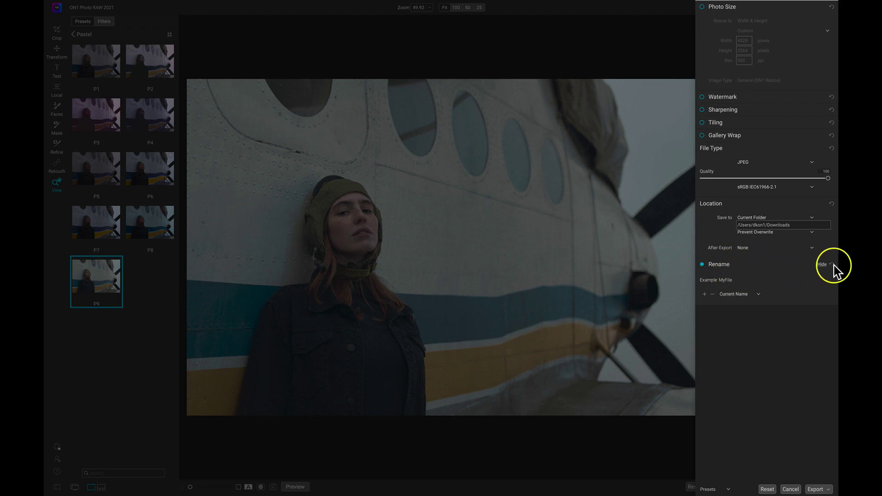
pyautogui.click(744, 294)
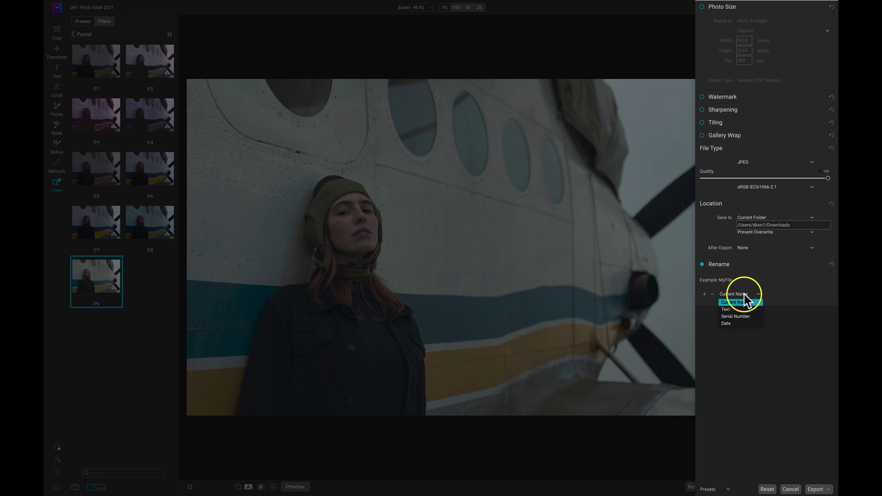
pyautogui.click(740, 314)
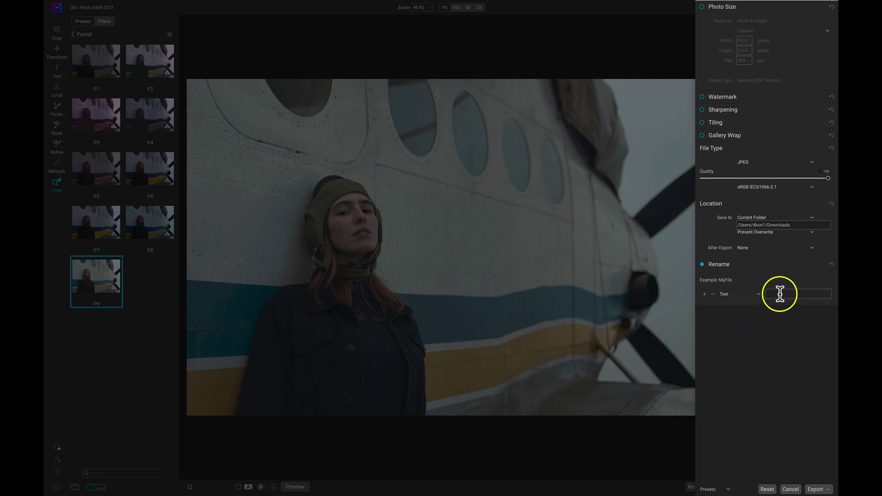
pyautogui.write('ExportExample')
pyautogui.click(705, 294)
pyautogui.click(734, 306)
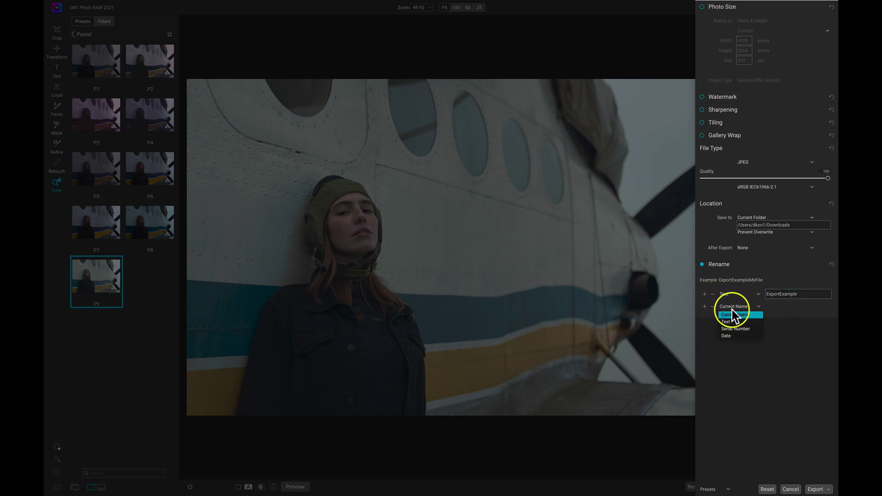
pyautogui.click(733, 329)
pyautogui.click(774, 307)
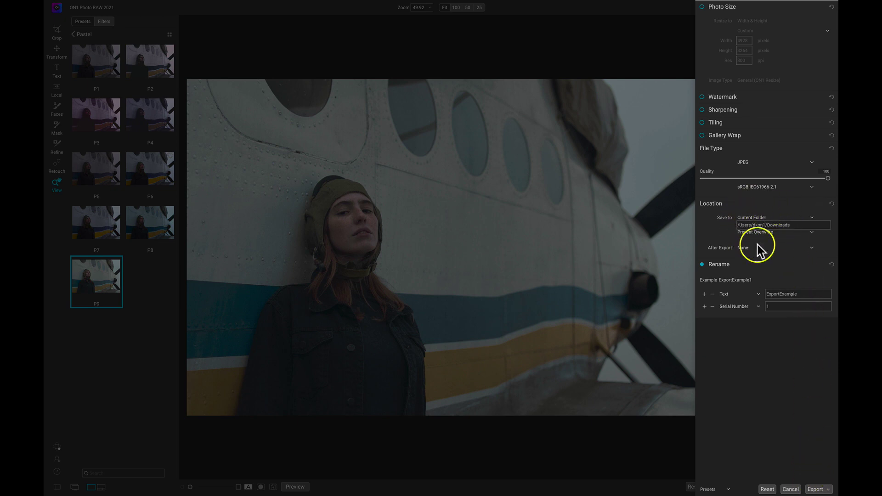
# Step: Cancel the Export panel, then start File > Quick Export and cancel its save dialog
pyautogui.click(789, 490)
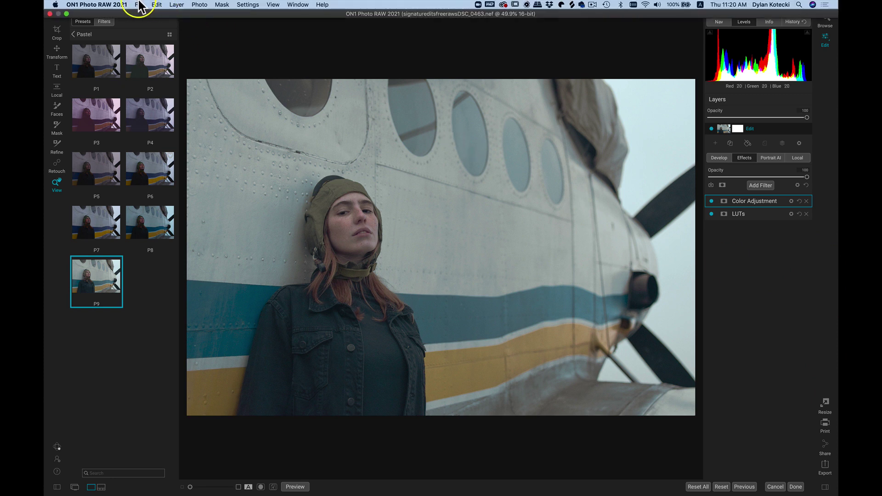
pyautogui.click(139, 5)
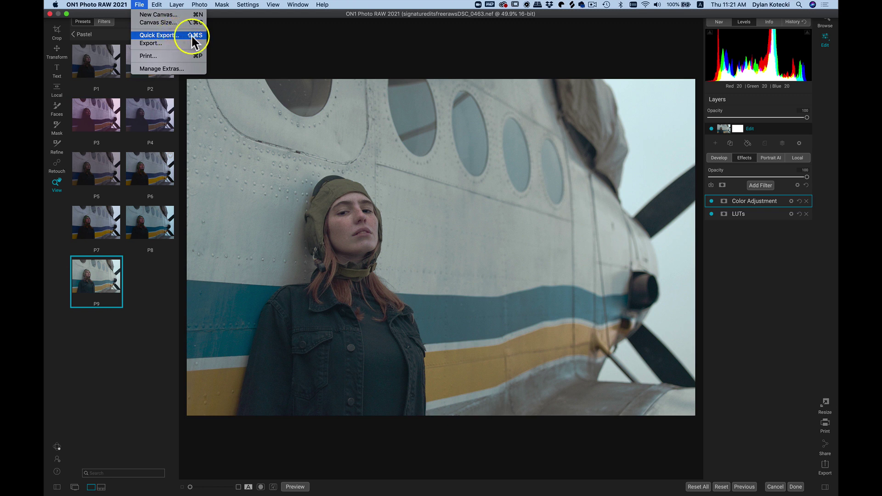
pyautogui.click(172, 33)
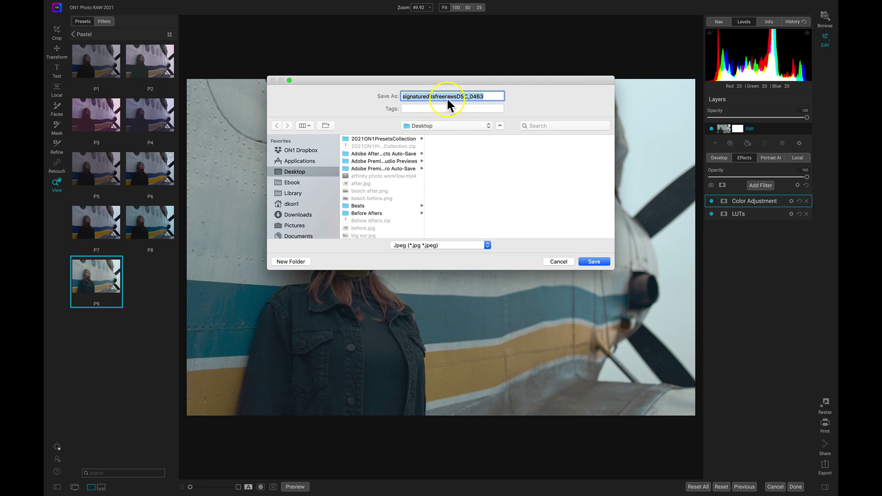
pyautogui.click(570, 261)
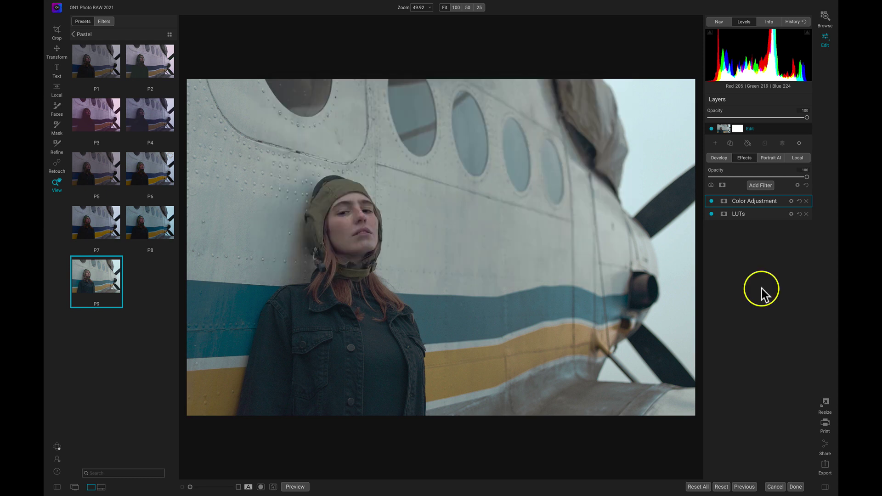
# Step: Switch to Browse and open the Import Test folder
pyautogui.hotkey('ctrl', 'b')
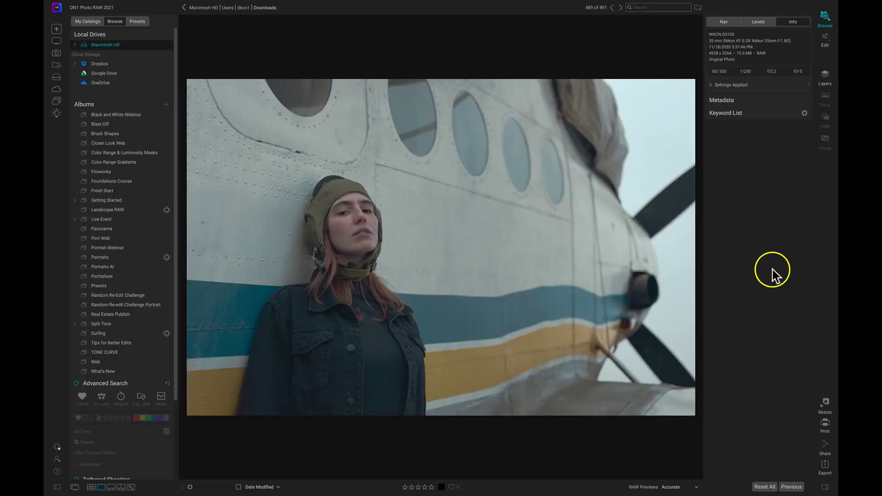
pyautogui.scroll(-2, 500, 285)
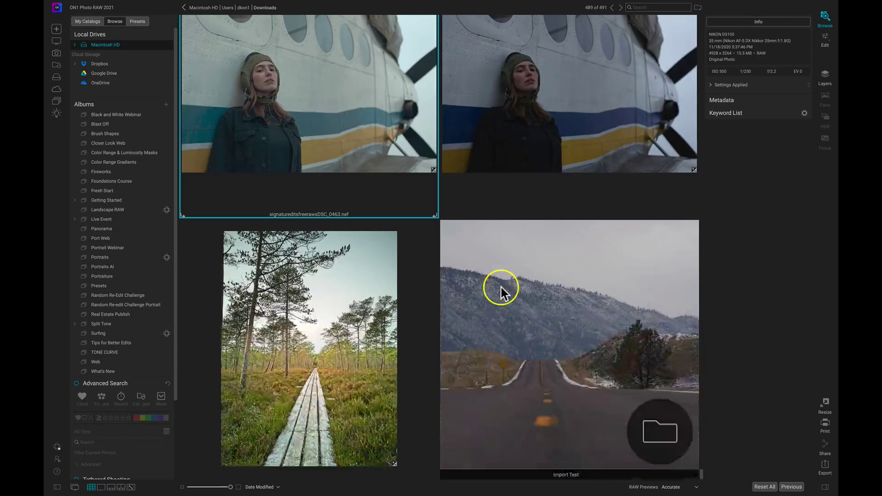
pyautogui.doubleClick(594, 307)
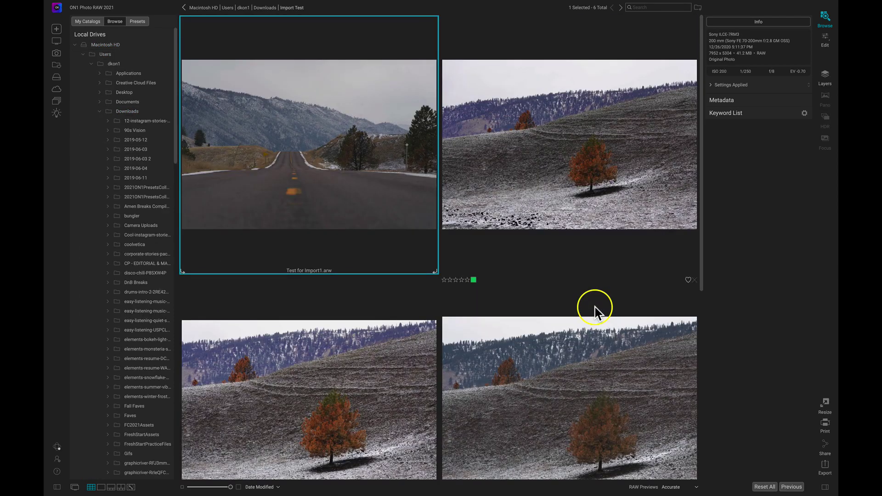
# Step: Select all six photos in Import Test and show export settings for them
pyautogui.scroll(-3, 595, 307)
pyautogui.scroll(3, 595, 308)
pyautogui.scroll(-6, 596, 306)
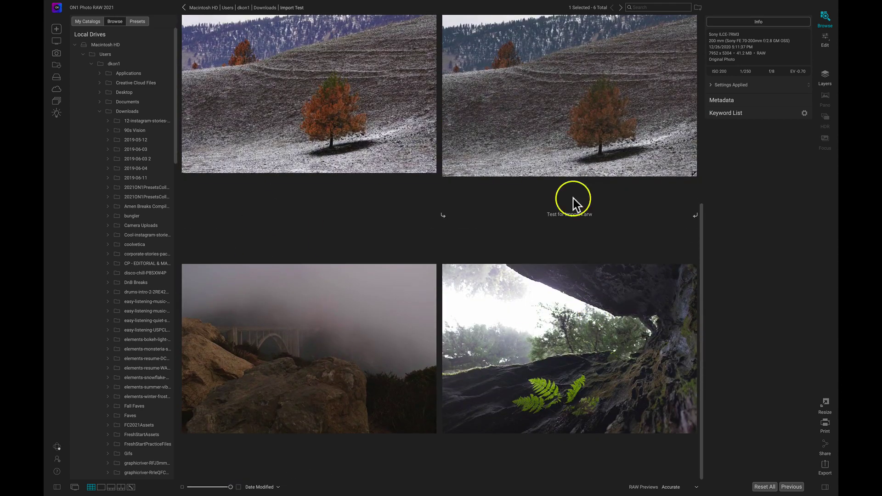
pyautogui.scroll(5, 563, 325)
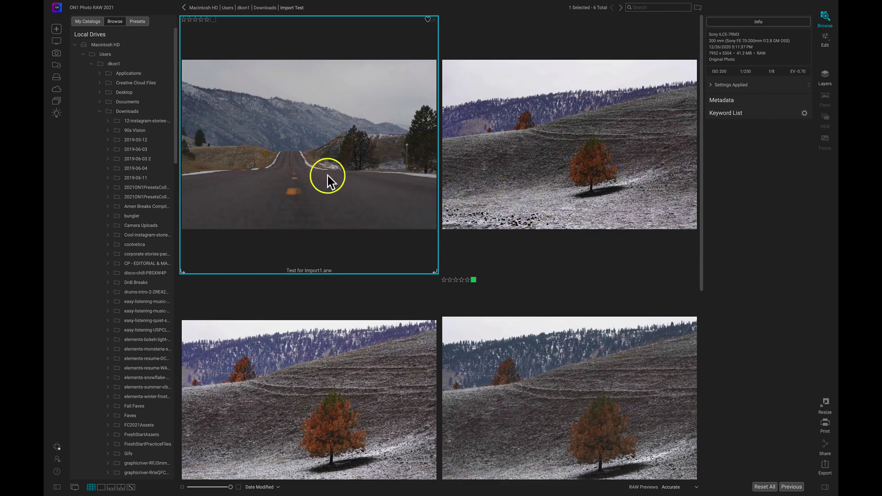
pyautogui.scroll(-5, 492, 146)
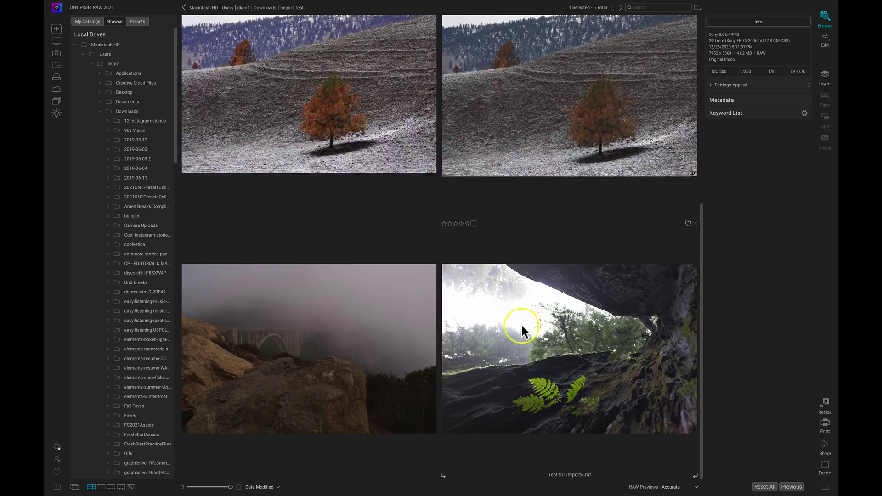
pyautogui.press('super+a')
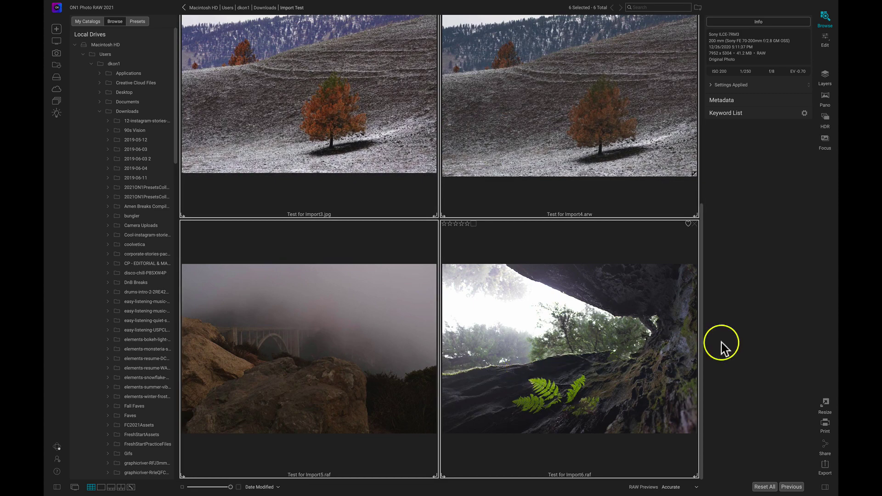
pyautogui.click(824, 467)
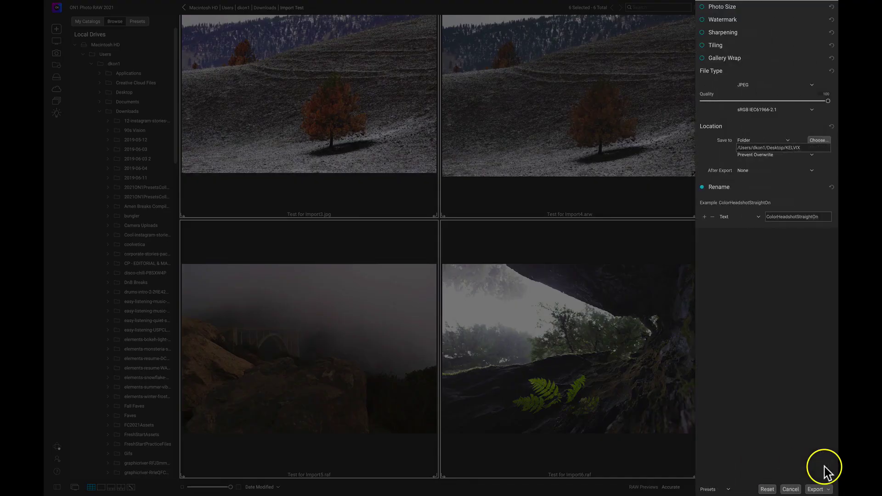